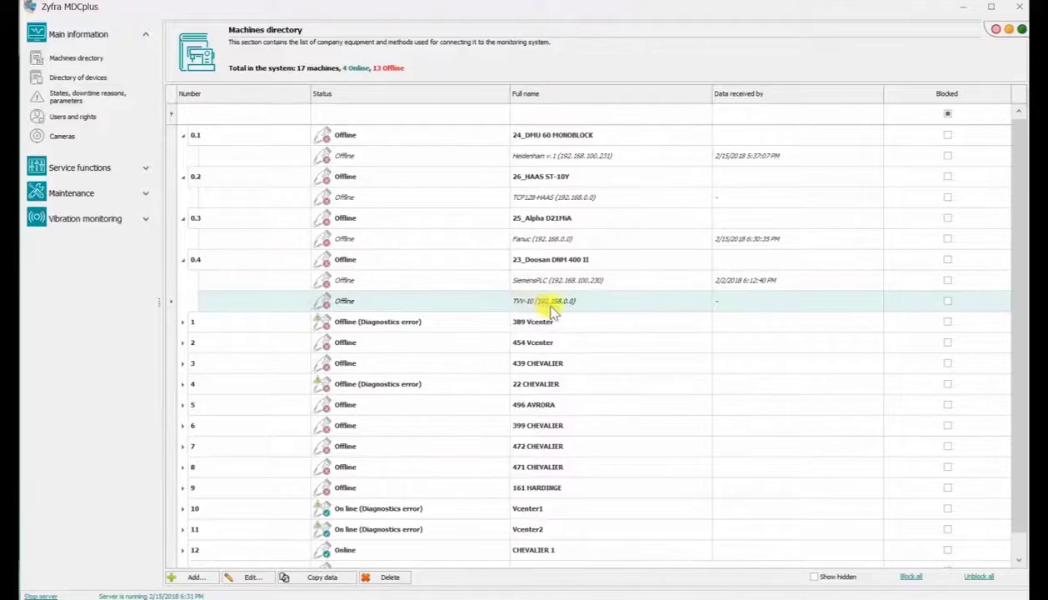
Review the monitoring settings of machine 23_Doosan DNM 400 II, including downtime reasons, measured parameters and power consumption, without saving.
click(567, 262)
double_click(567, 261)
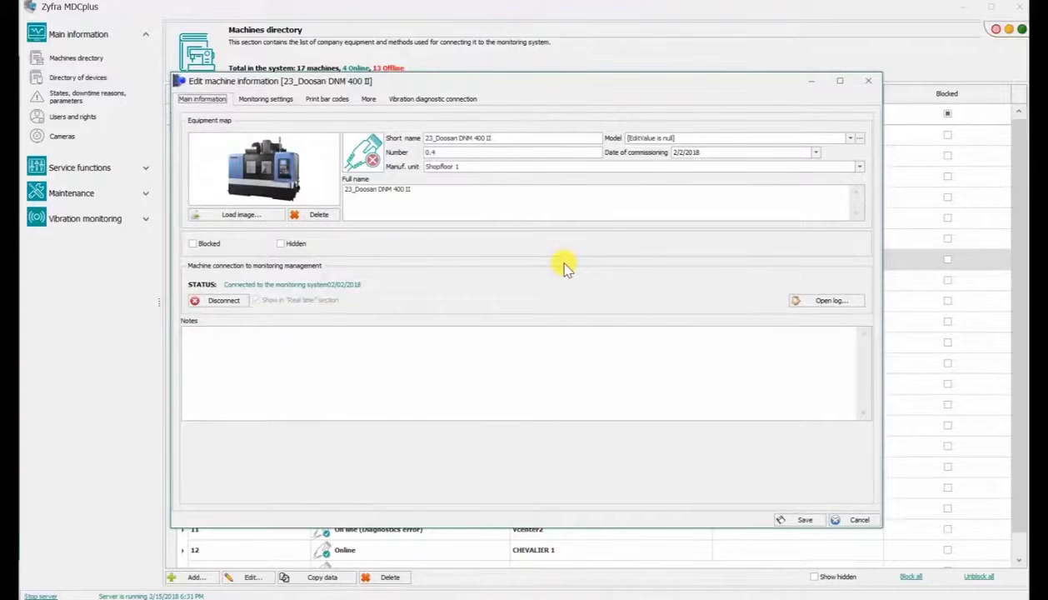
click(283, 100)
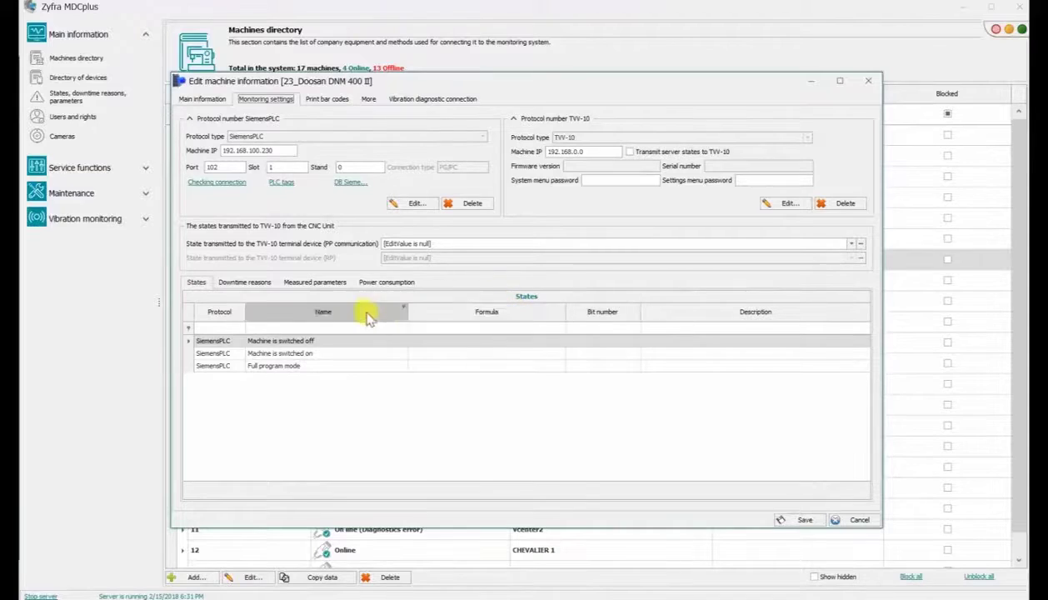
click(244, 282)
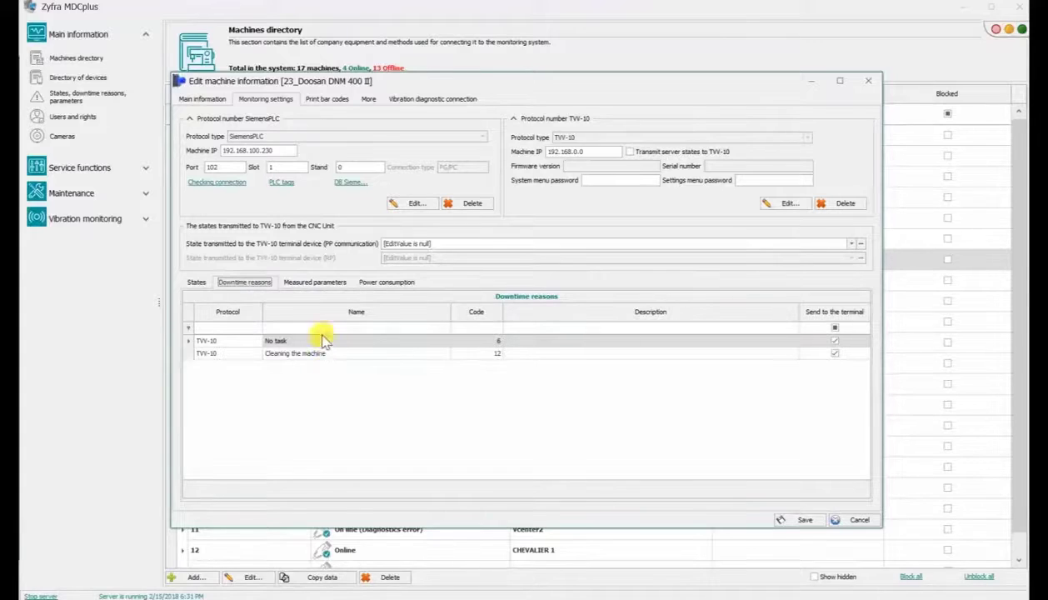
click(329, 285)
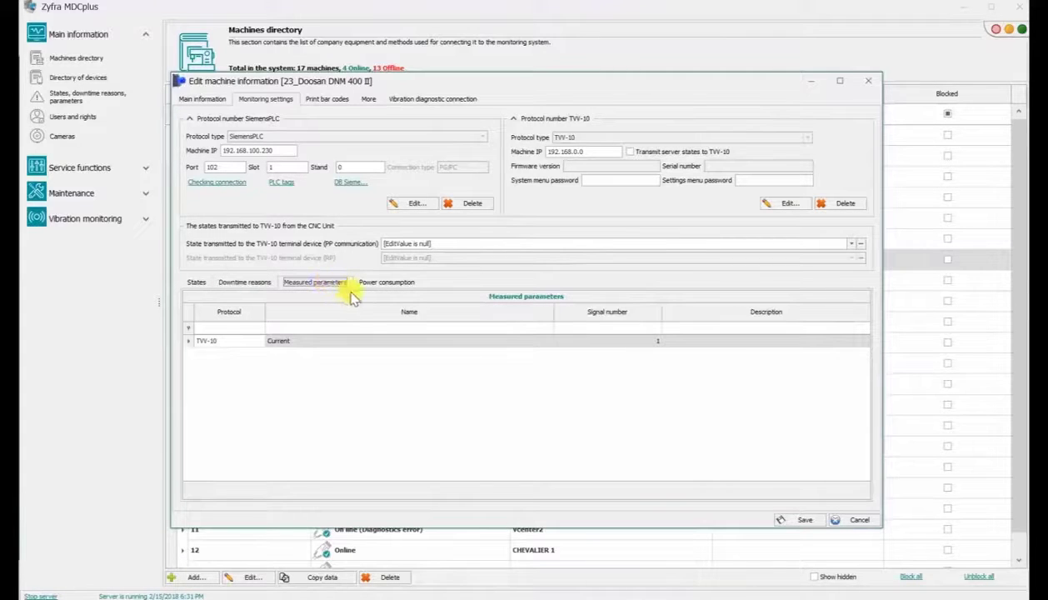
click(368, 282)
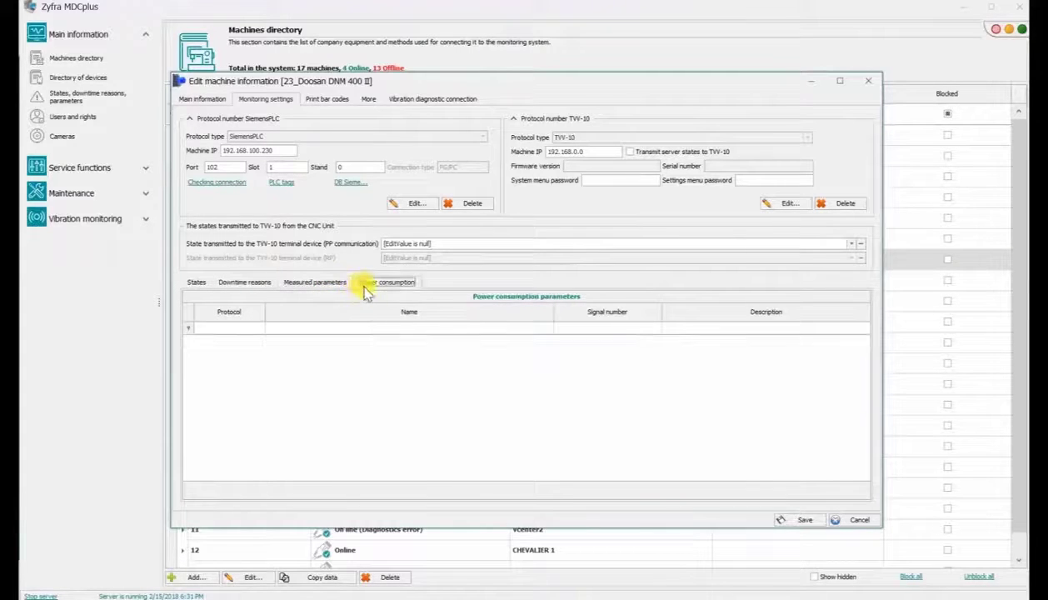
click(841, 519)
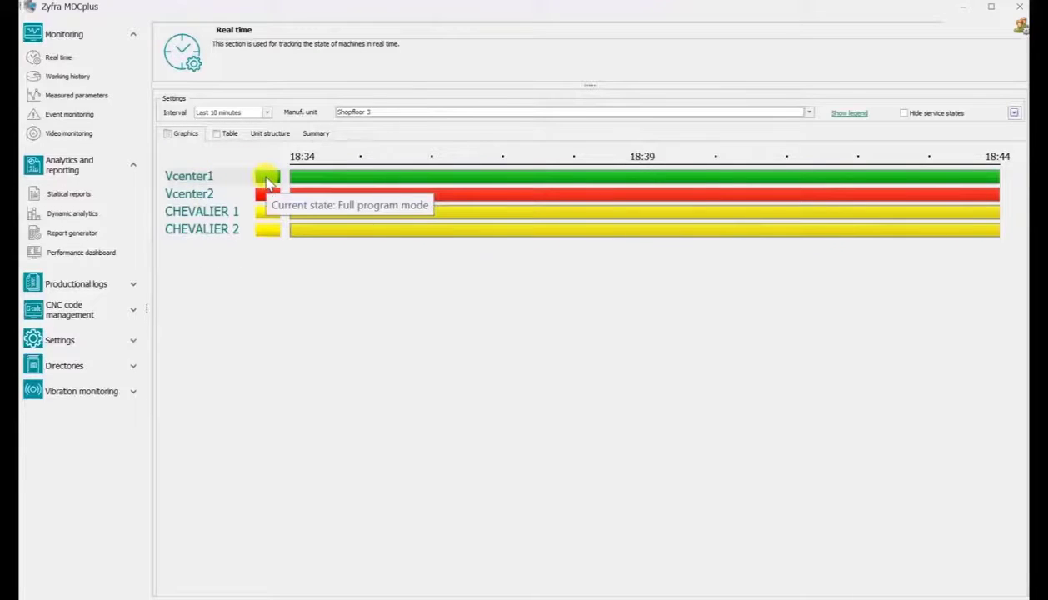
Show the real-time unit structure of Manufacture for the last 10 minutes and check the current states of machines 23 to 26.
click(267, 113)
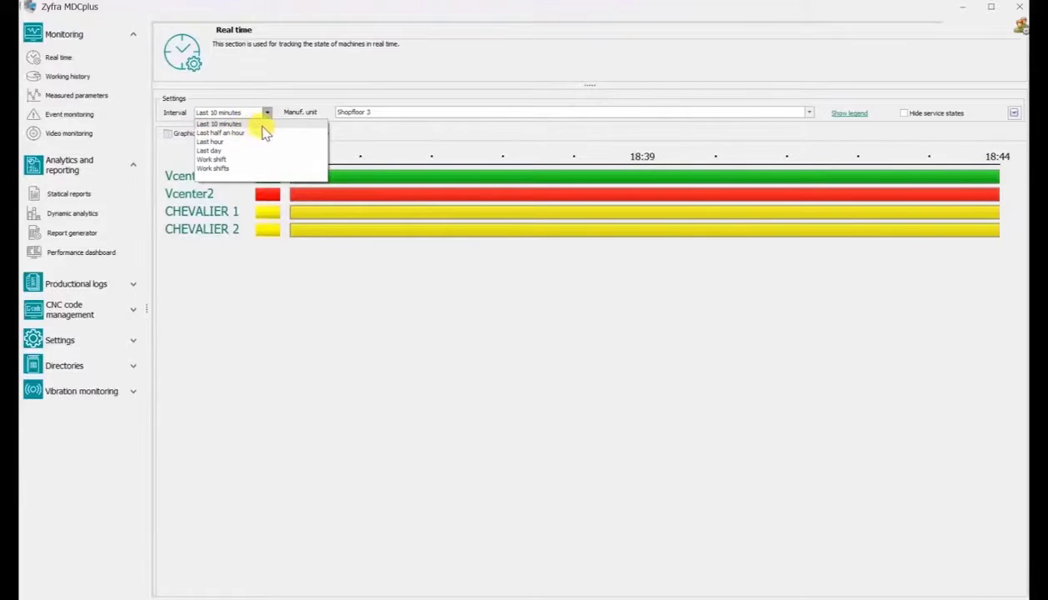
click(258, 127)
click(271, 134)
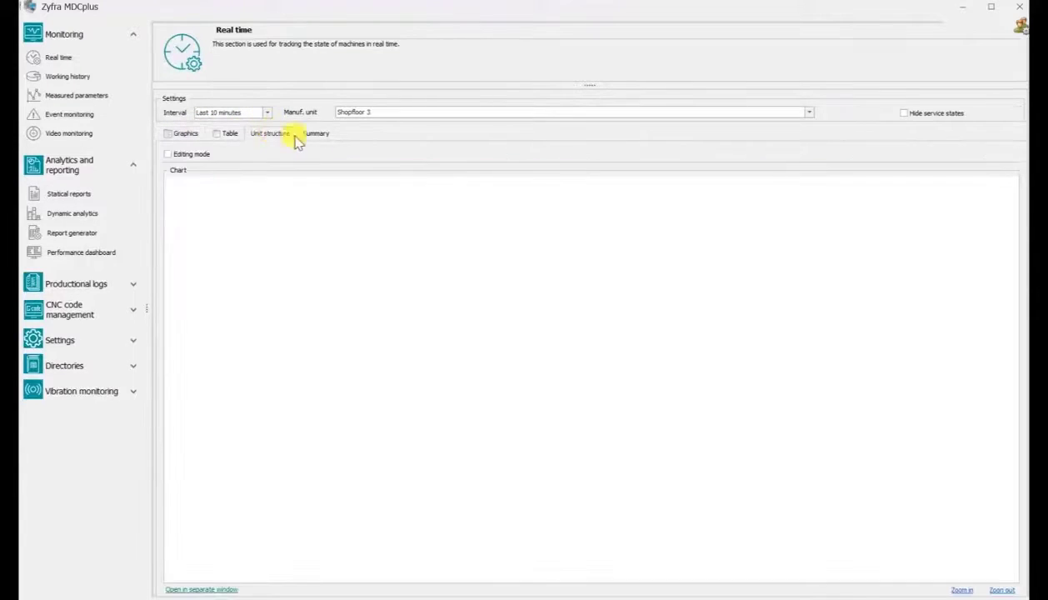
click(388, 116)
click(396, 122)
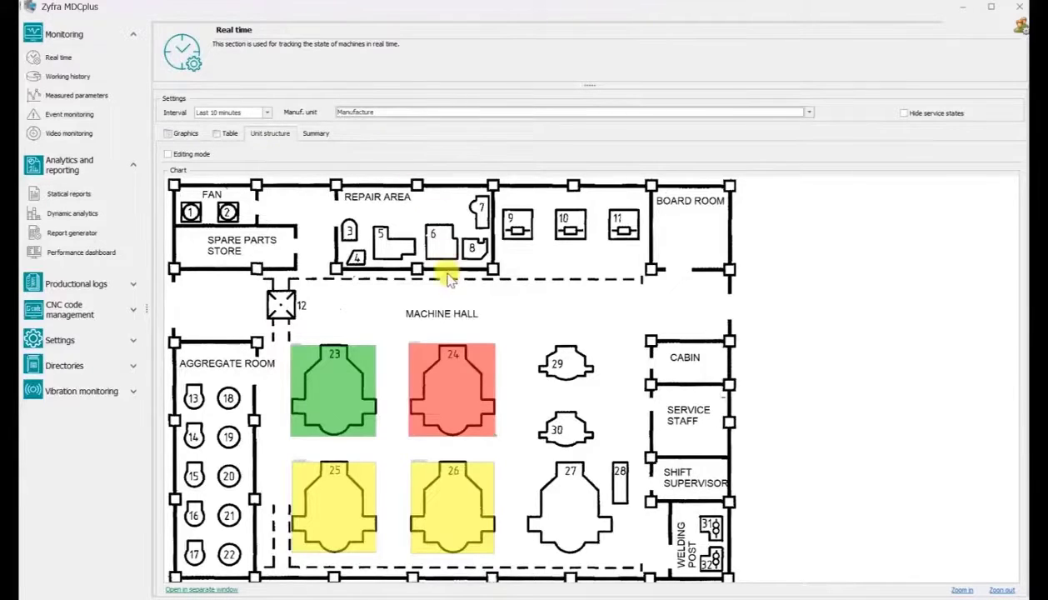
mouse_move(332, 383)
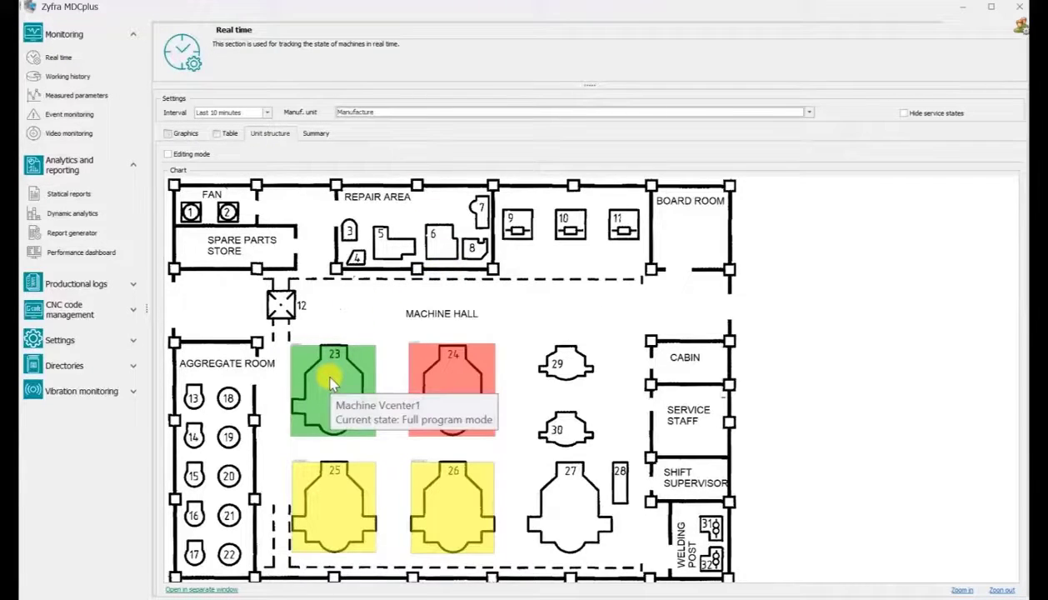
mouse_move(448, 386)
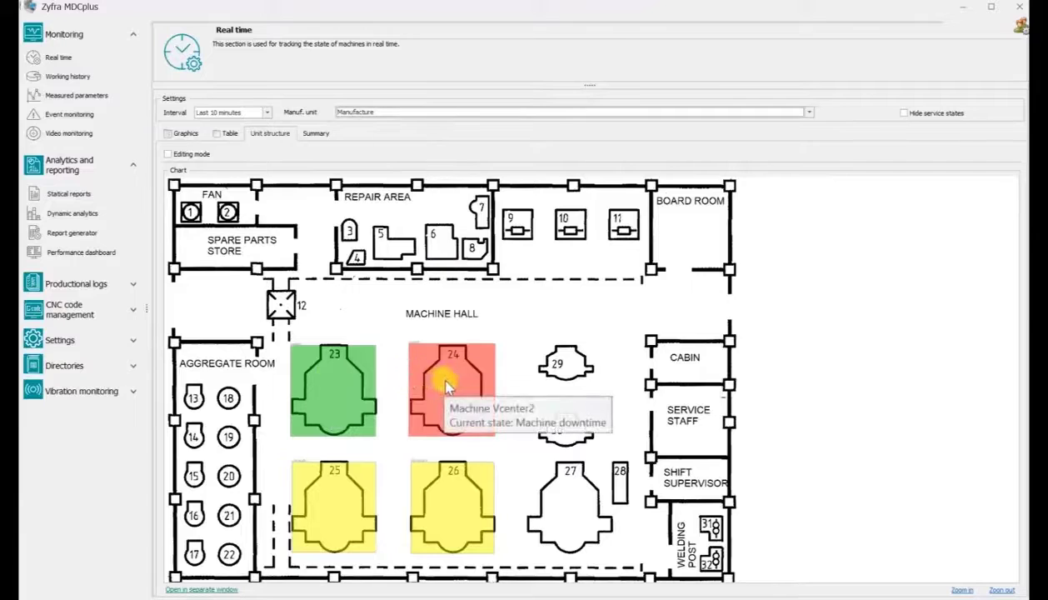
mouse_move(330, 506)
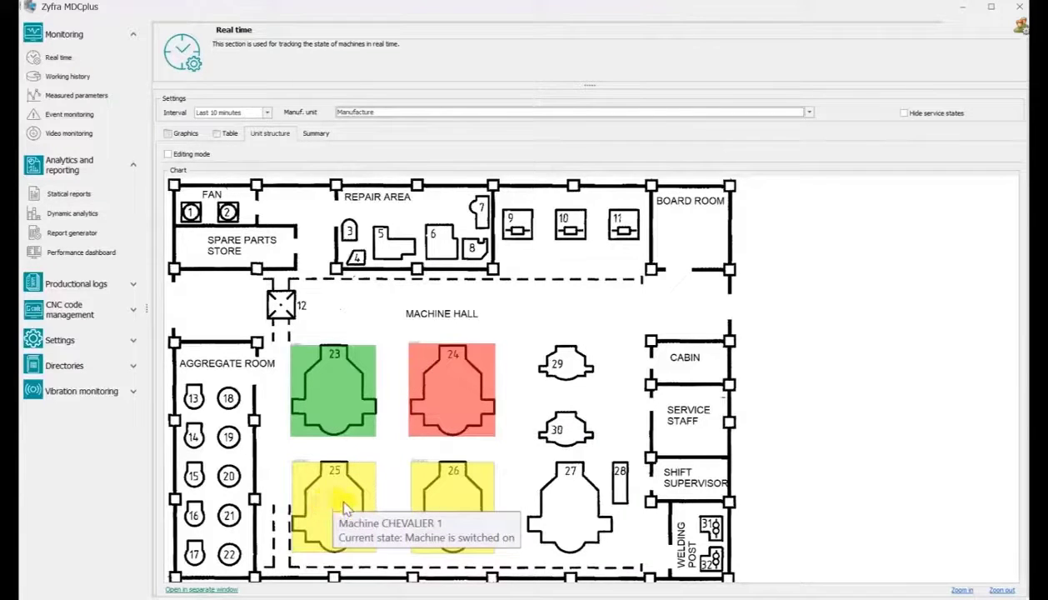
mouse_move(454, 510)
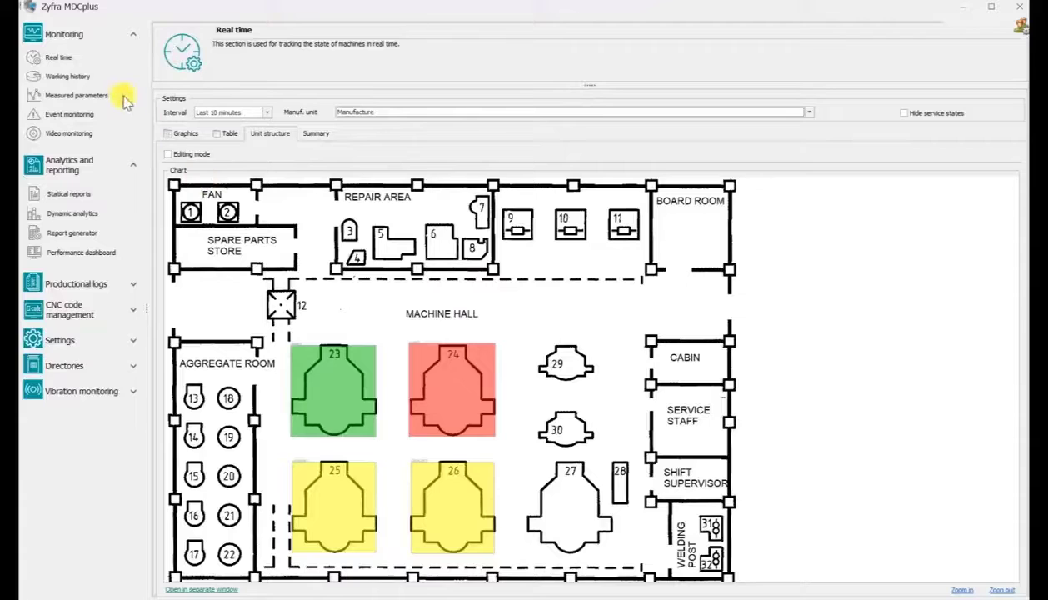
View the working history summary and the measured parameters chart.
click(81, 77)
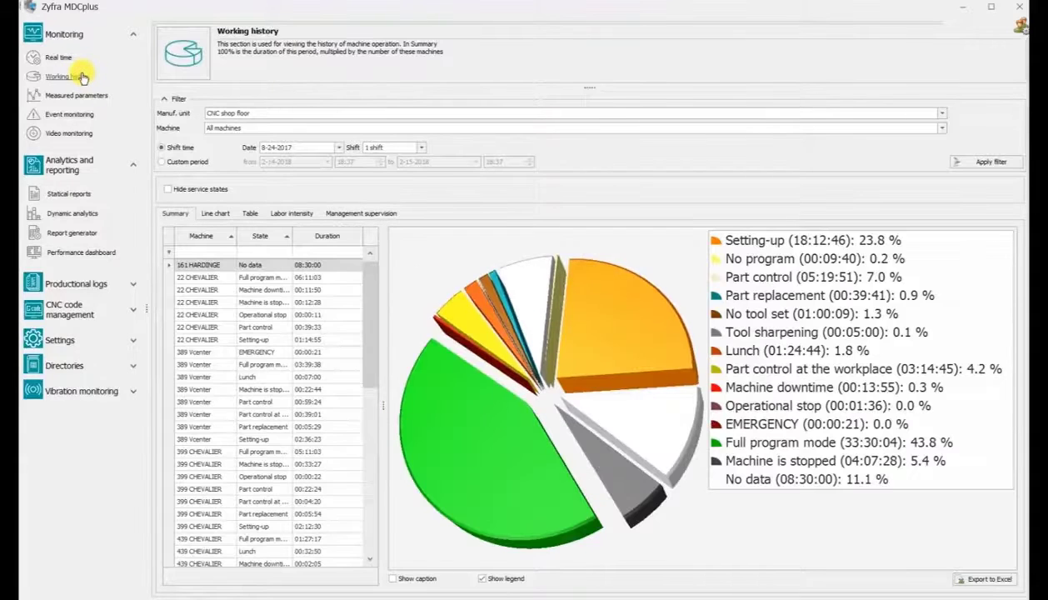
click(97, 98)
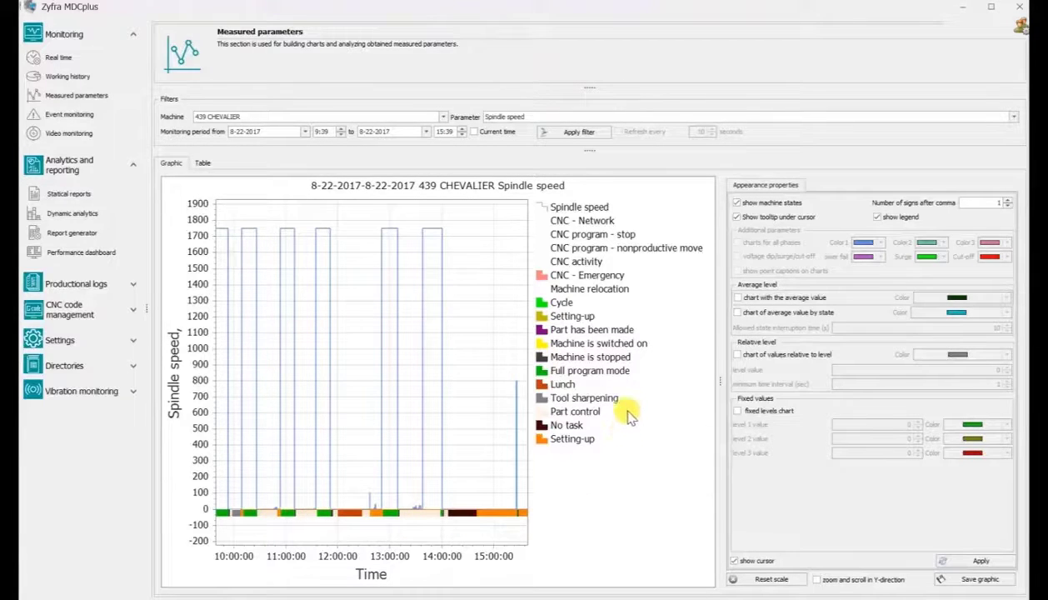
List the monitored events of all Manufacture machines from 8-1-2017 to 9-1-2017 and review the responses to them.
click(73, 119)
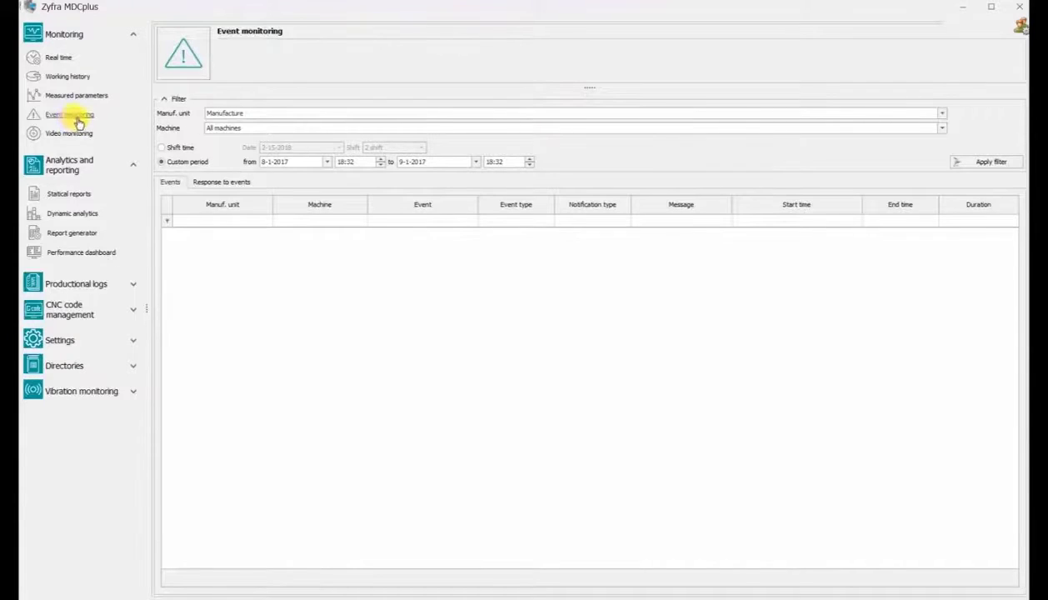
click(971, 167)
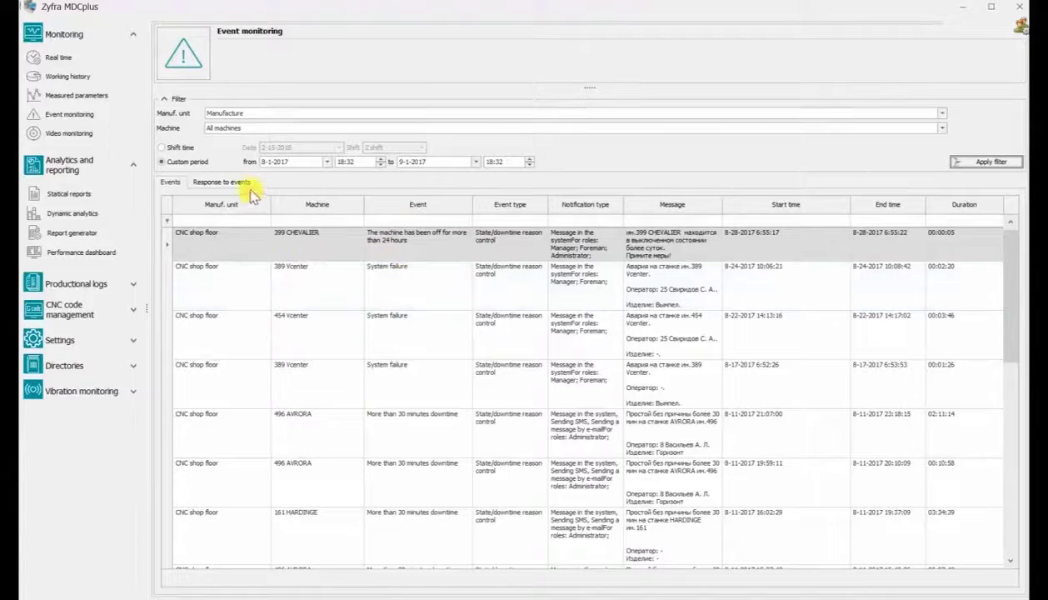
click(221, 181)
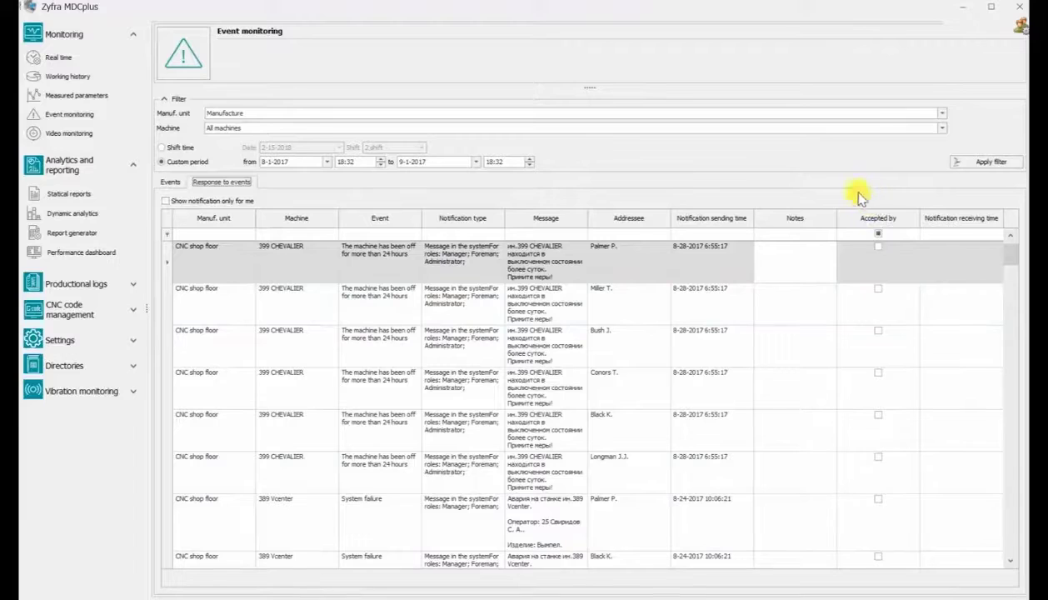
click(170, 184)
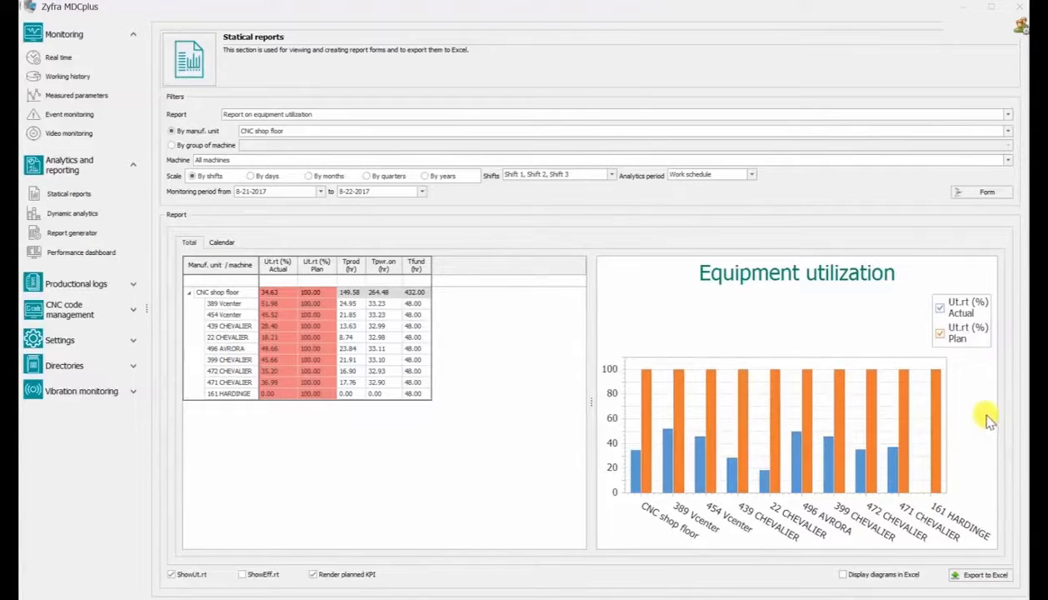
Examine the CNC shop floor equipment utilization report by machine total and by calendar shift.
mouse_move(639, 490)
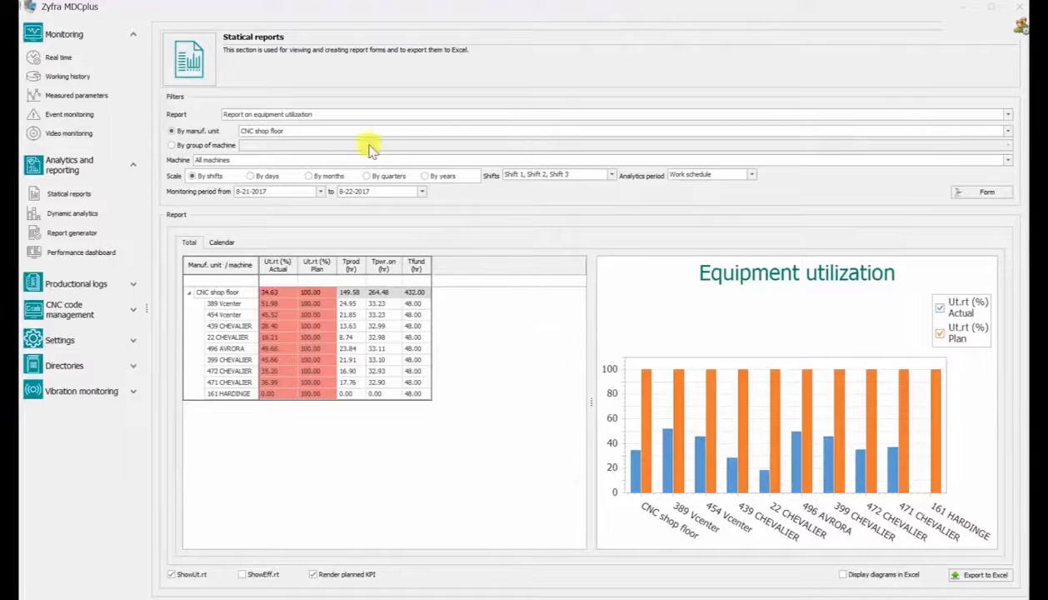
click(223, 241)
drag(275, 537, 241, 569)
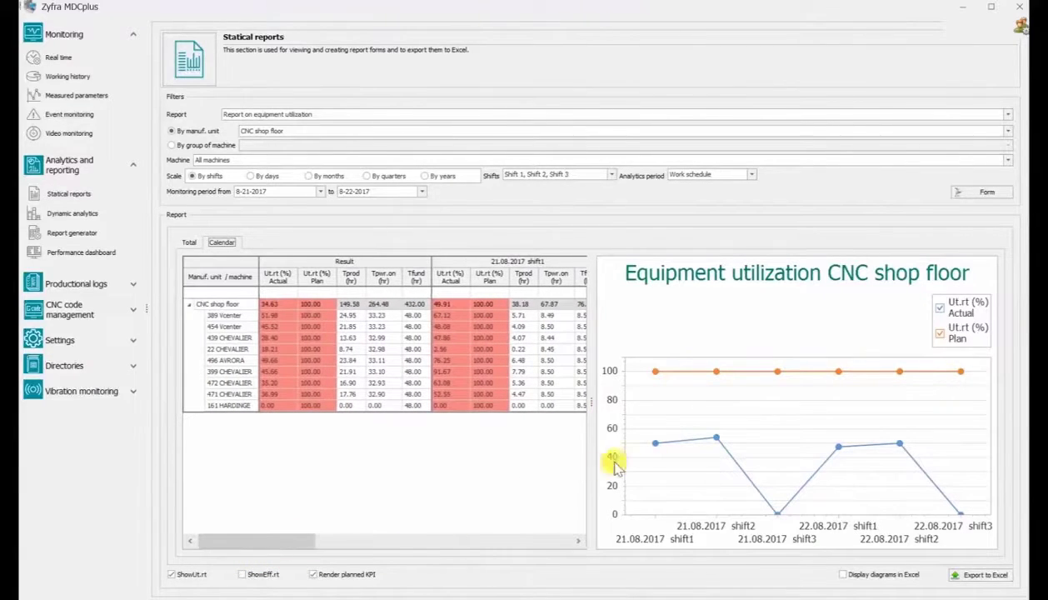
mouse_move(658, 448)
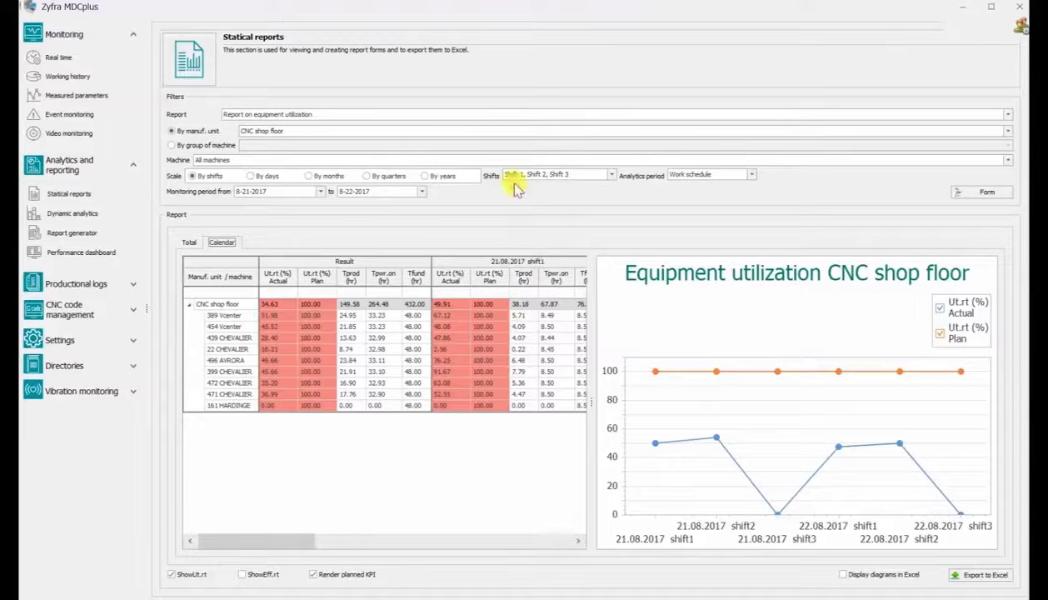
Form the report on work and equipment downtime for all CNC shop floor machines from 8-21-2017 to 8-22-2017.
click(507, 121)
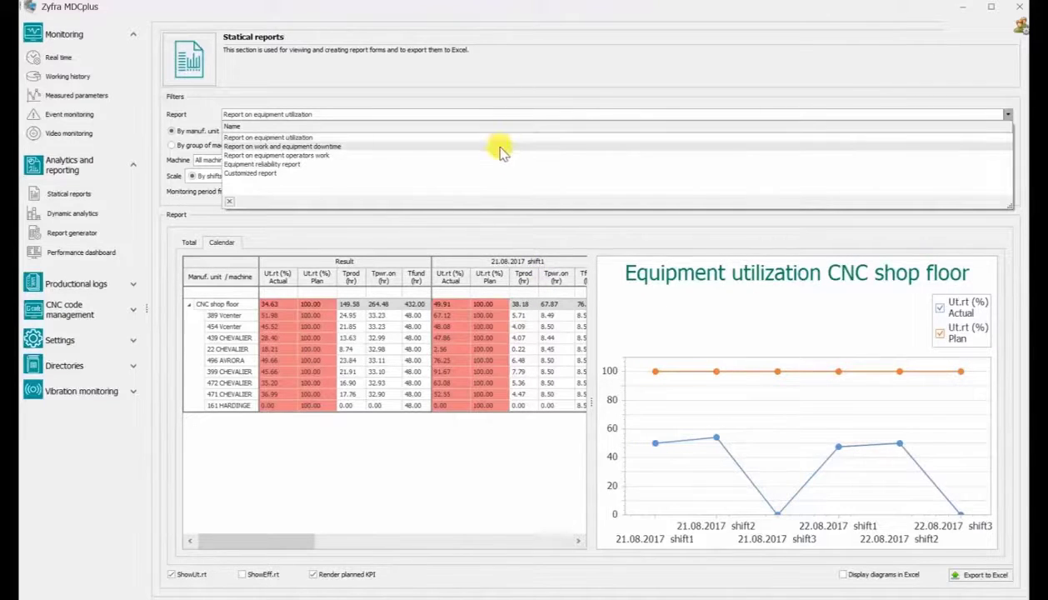
click(499, 147)
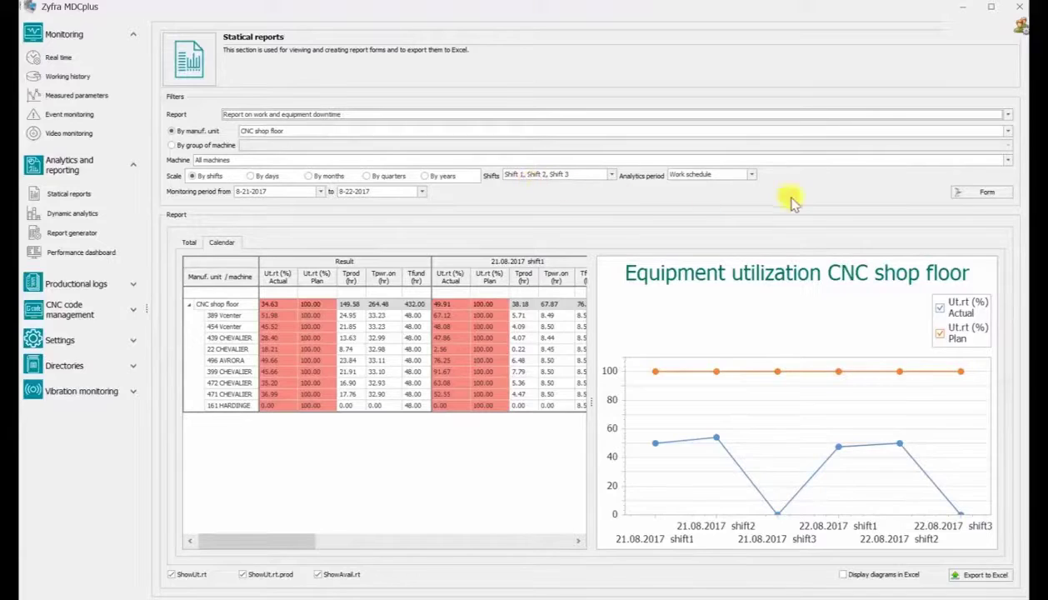
click(982, 193)
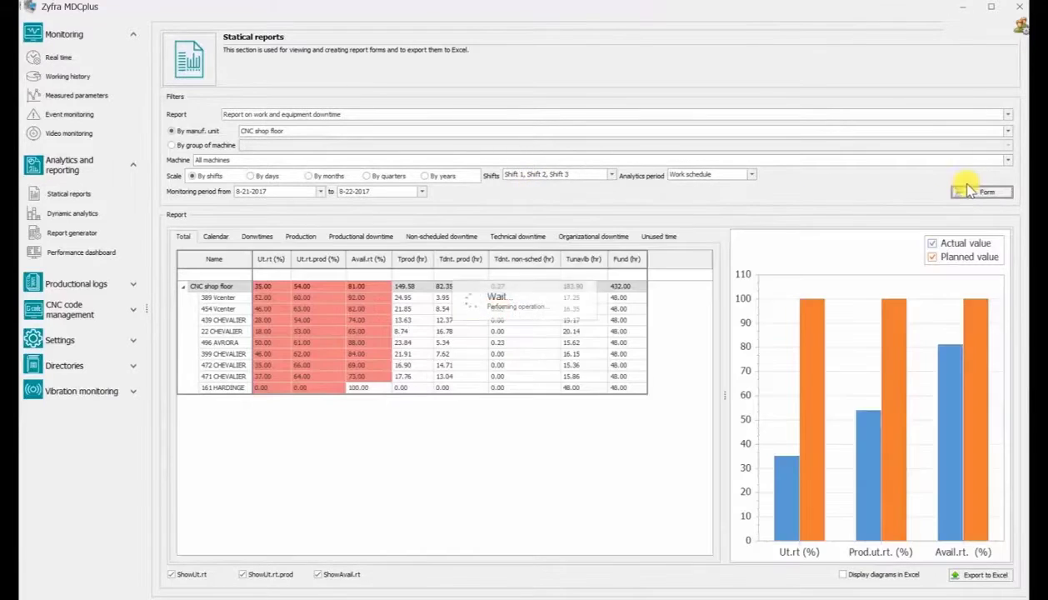
click(874, 114)
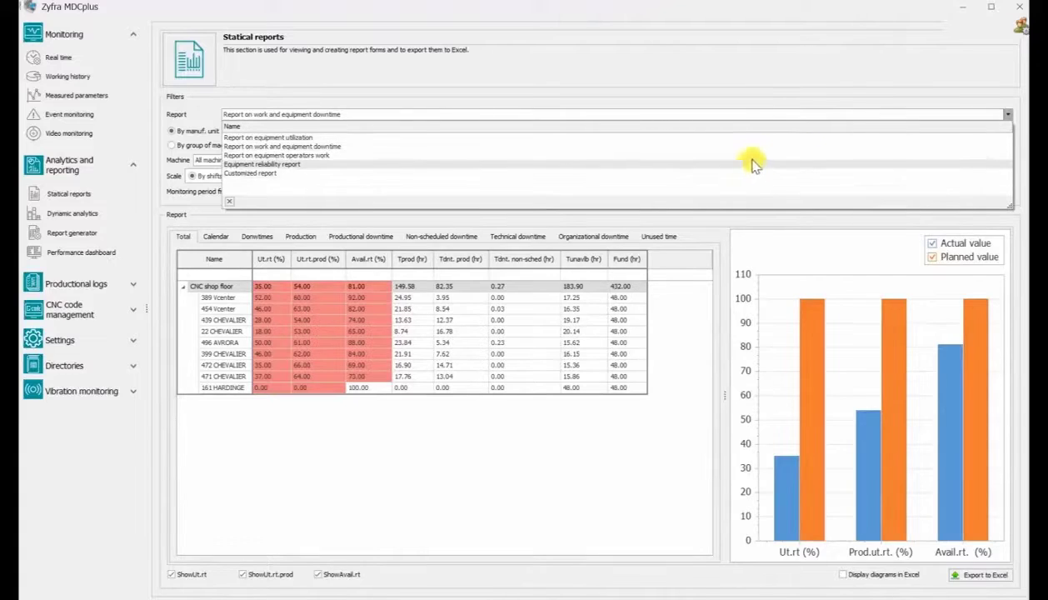
click(676, 77)
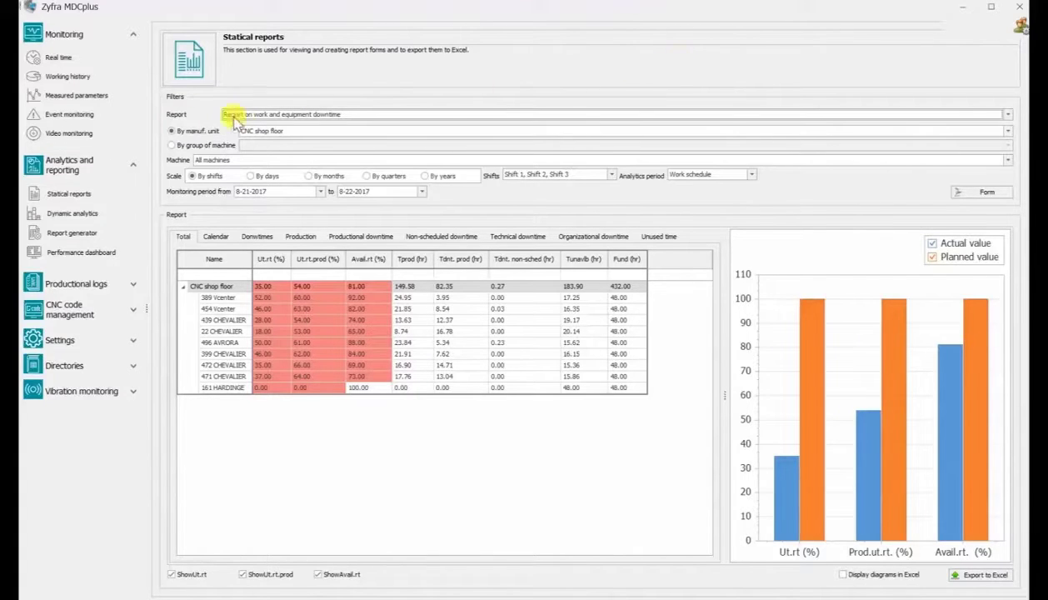
View the equipment loading results in dynamic analytics and their calendar report, enlarging the data tables beside the charts.
click(82, 214)
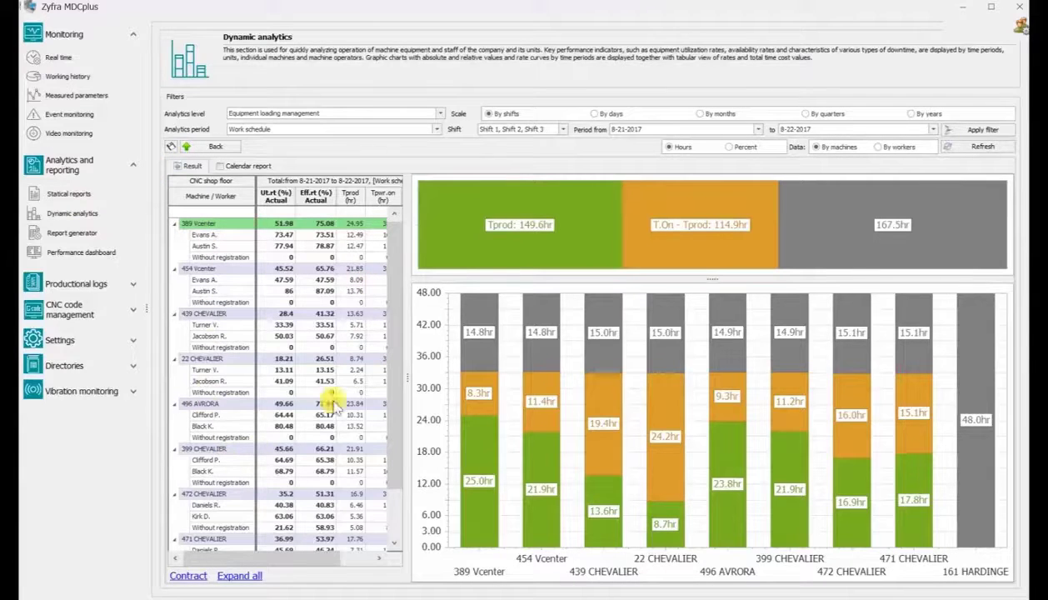
drag(409, 367, 471, 372)
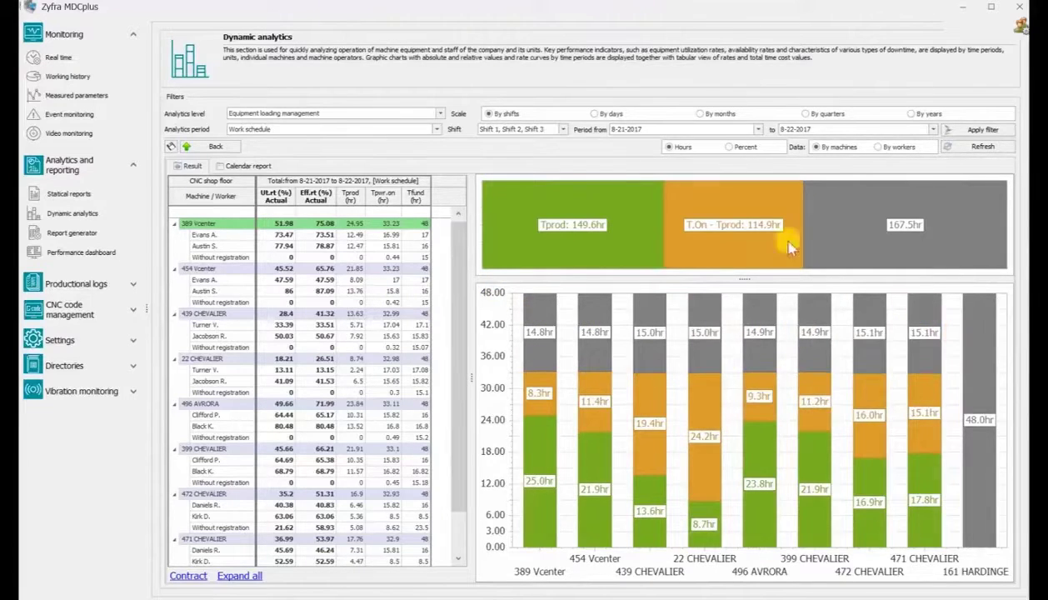
click(440, 114)
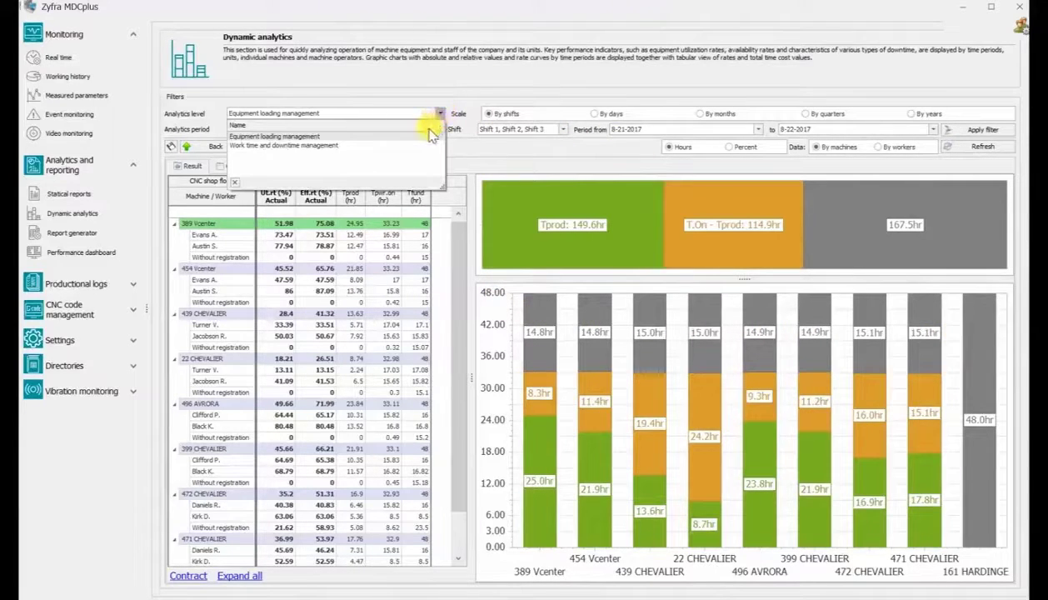
click(440, 115)
click(269, 165)
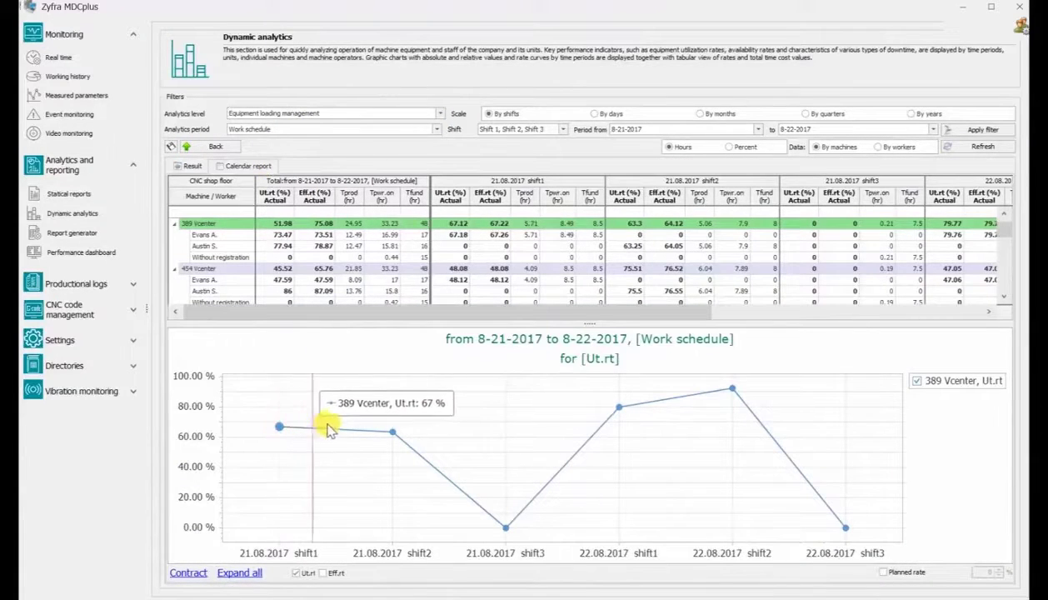
drag(389, 317, 401, 389)
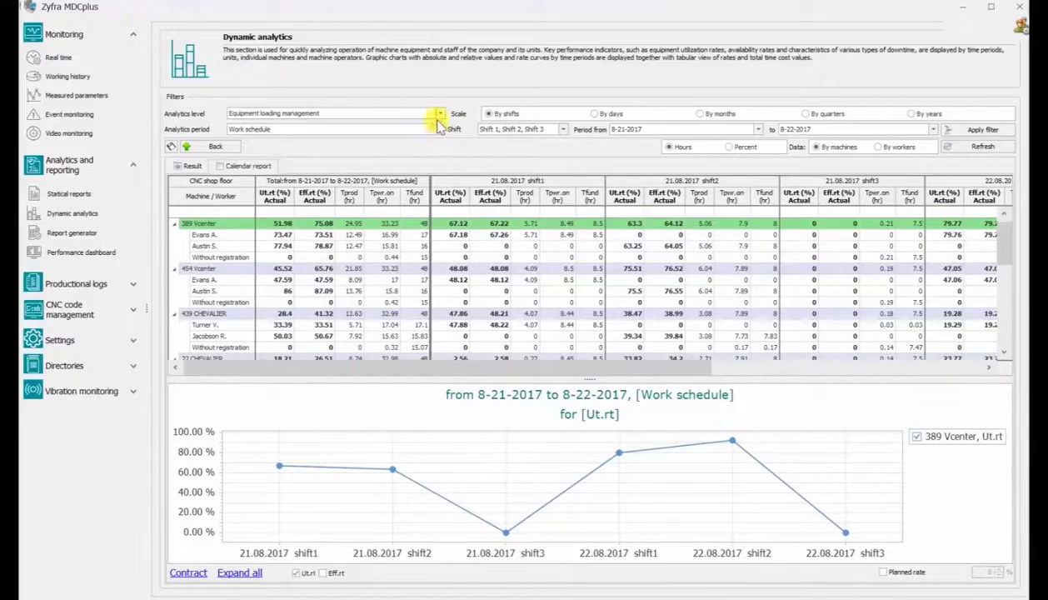
Apply the Work time and downtime management analytics level and drill down into the CNC shop floor's machines, widening the results table.
click(439, 117)
click(421, 145)
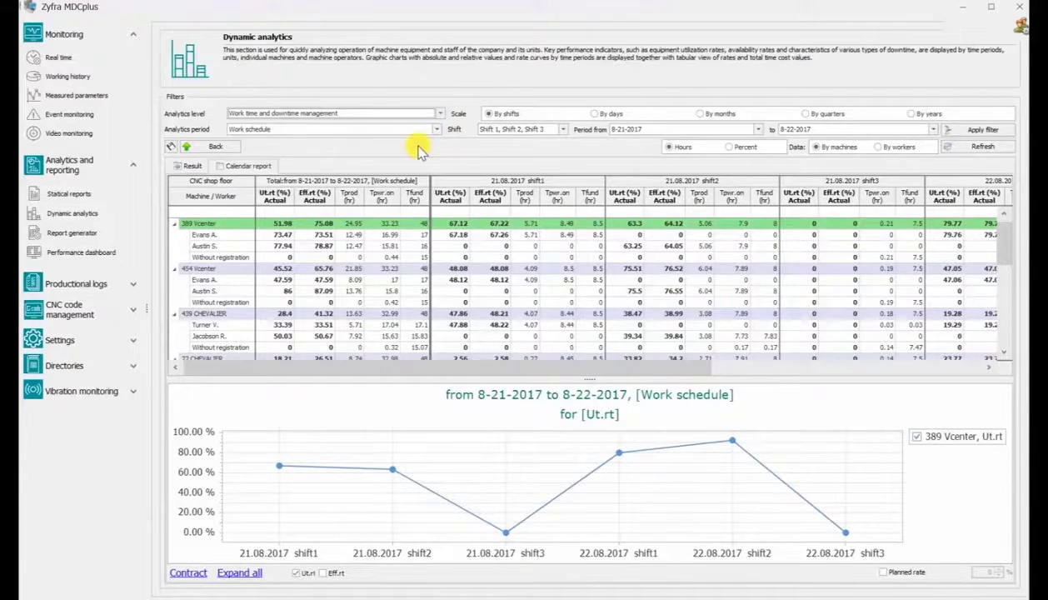
click(977, 132)
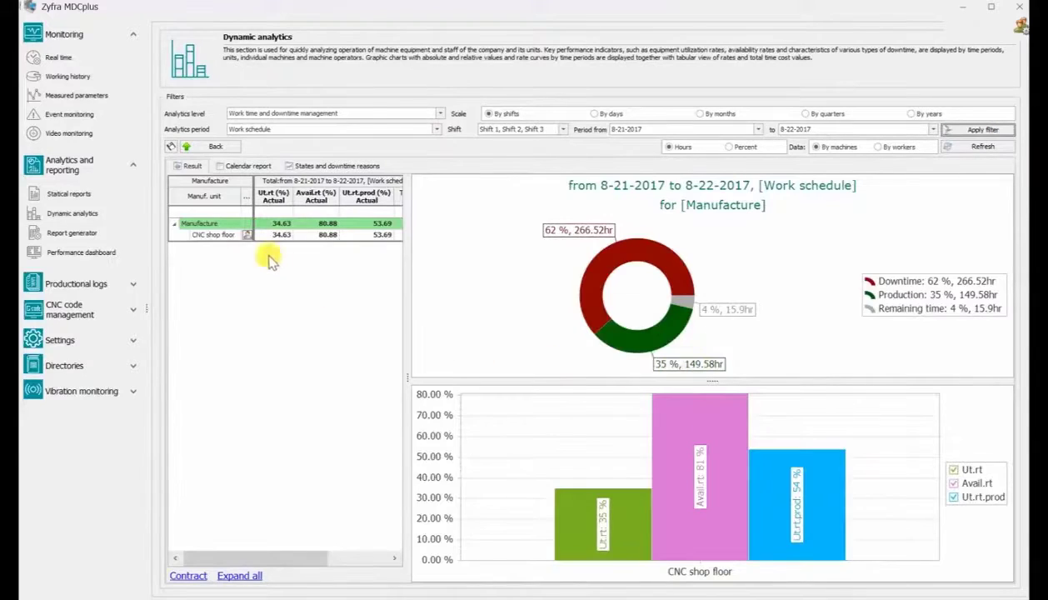
double_click(250, 236)
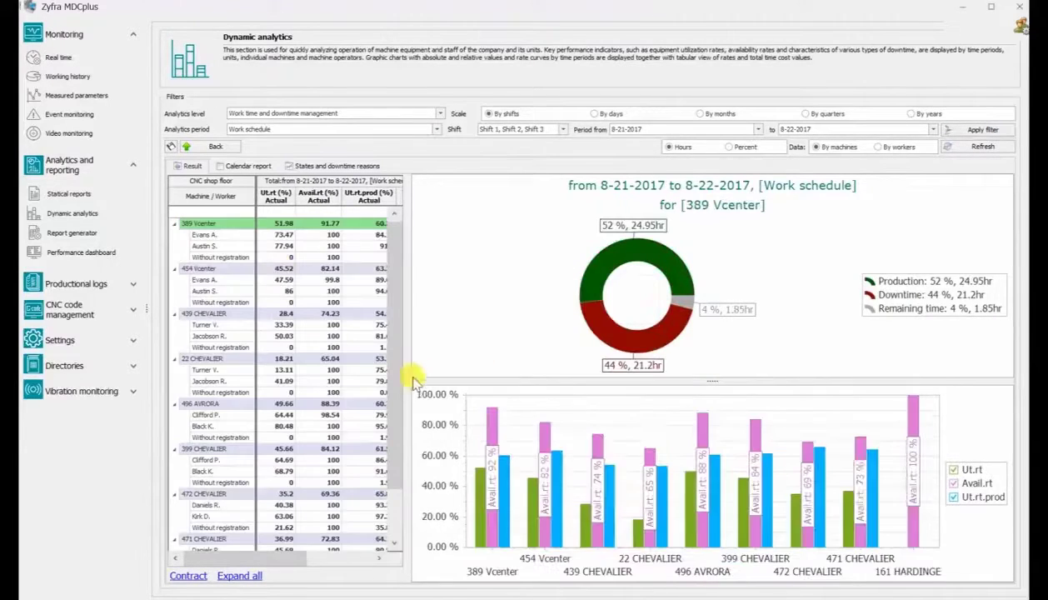
drag(412, 374, 475, 374)
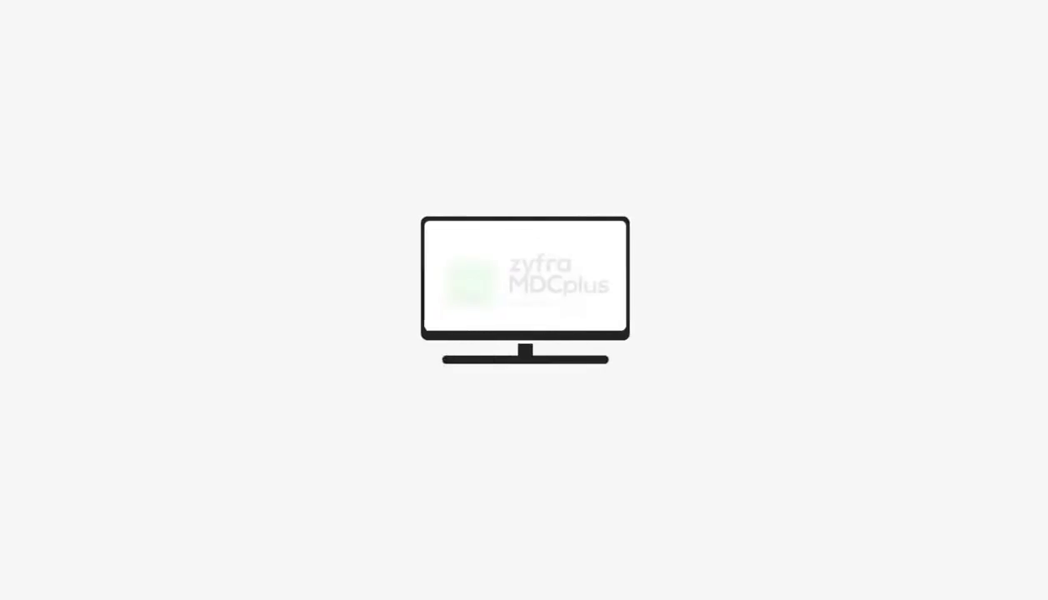